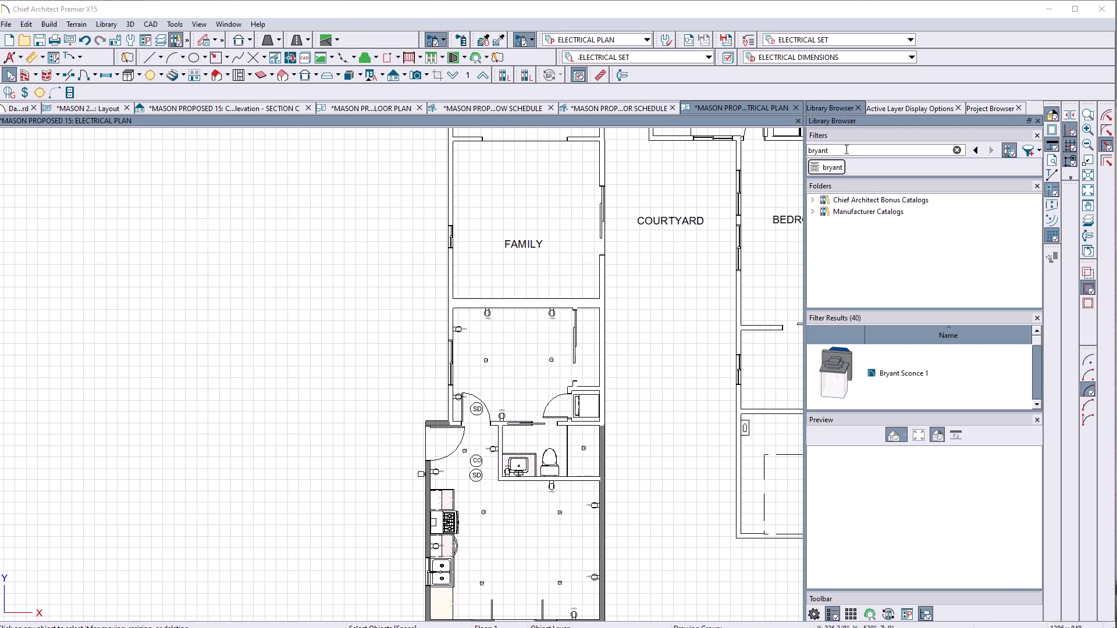
- Replace 'bryant' with fan in the library search and add the Exhaust Fans category filter
left_click_drag(847, 151, 794, 152)
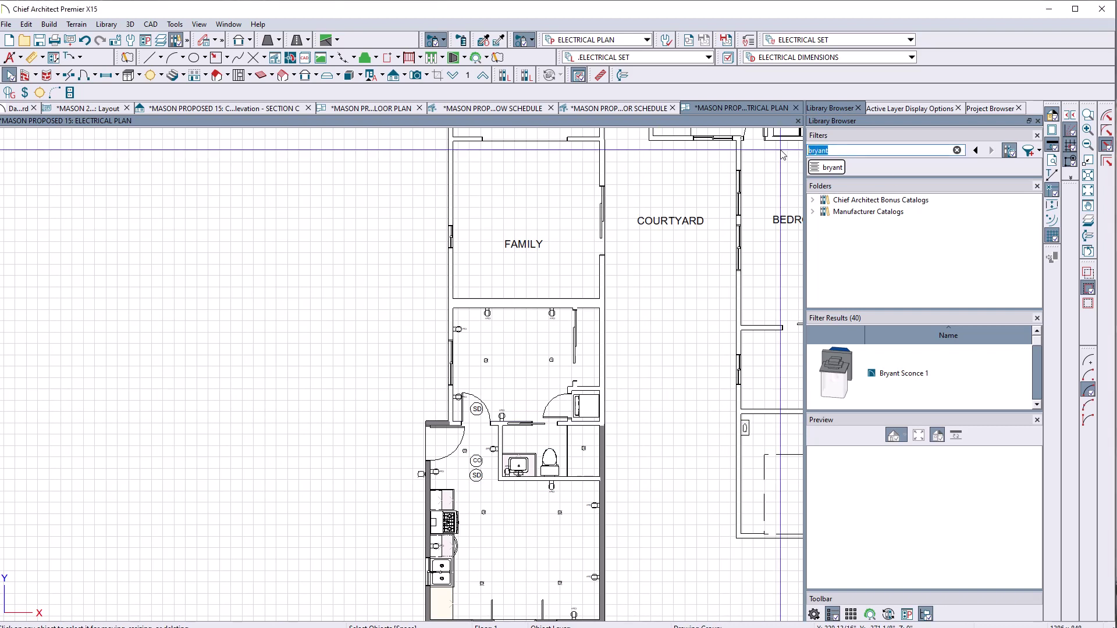
type("fan")
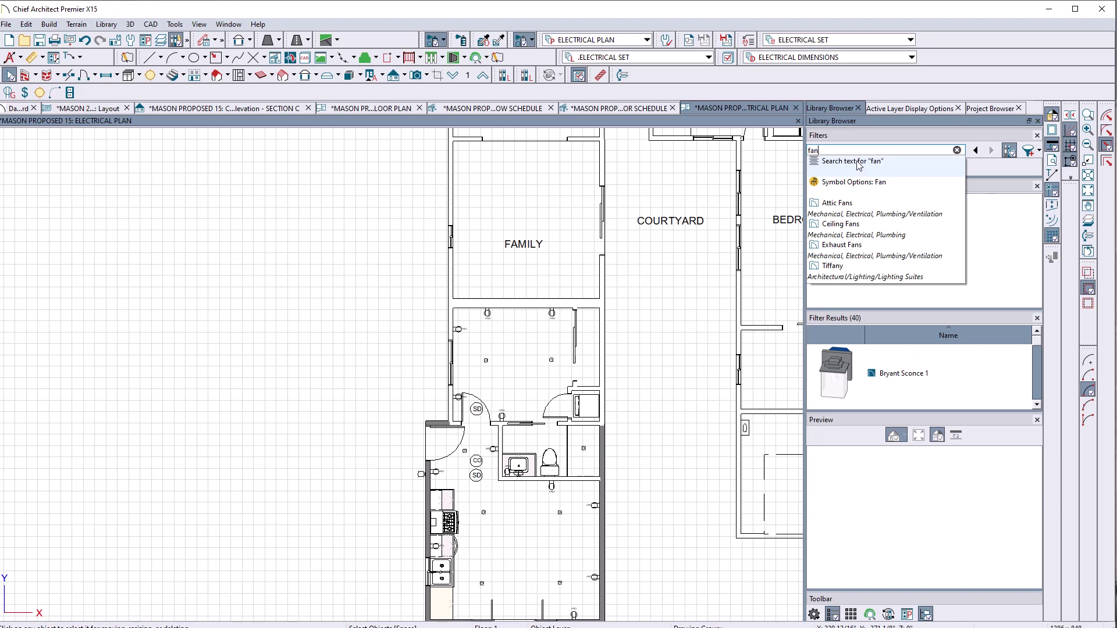
left_click(834, 247)
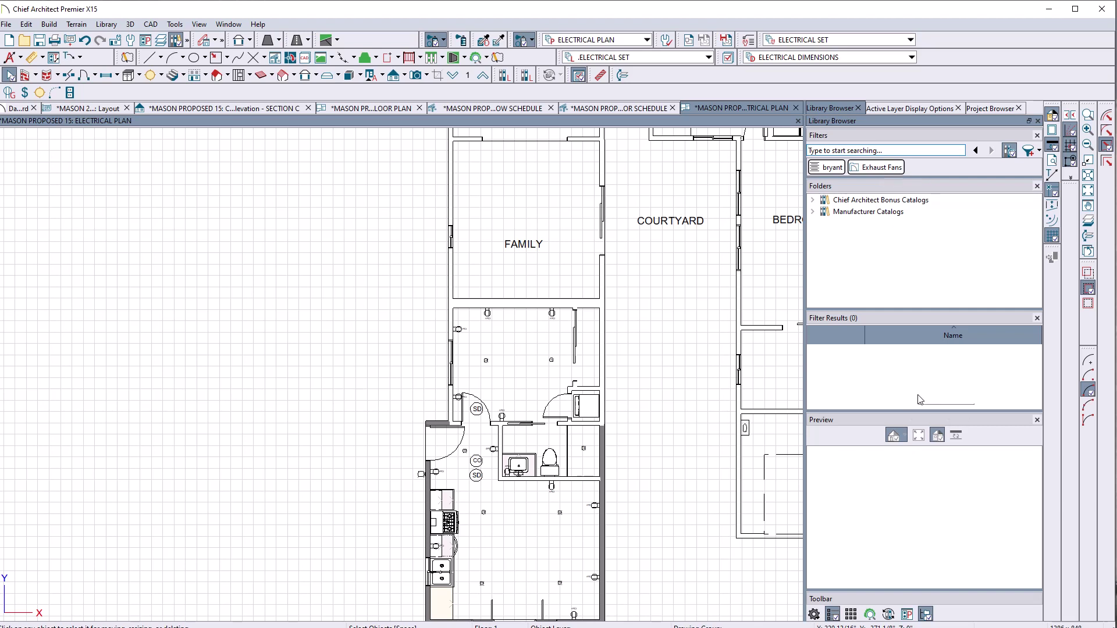
- Remove the Exhaust Fans filter chip, leaving only 'bryant' with 40 results including Bryant Sconce 1
left_click(879, 168)
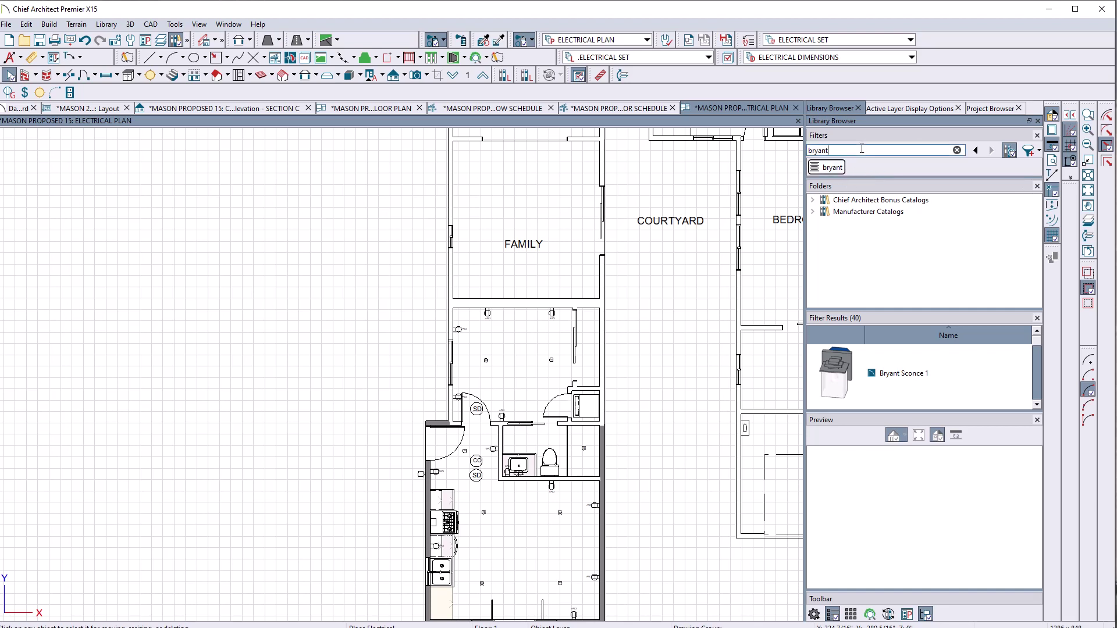
- Replace 'bryant' with fan and add the Exhaust Fans category filter
double_click(861, 149)
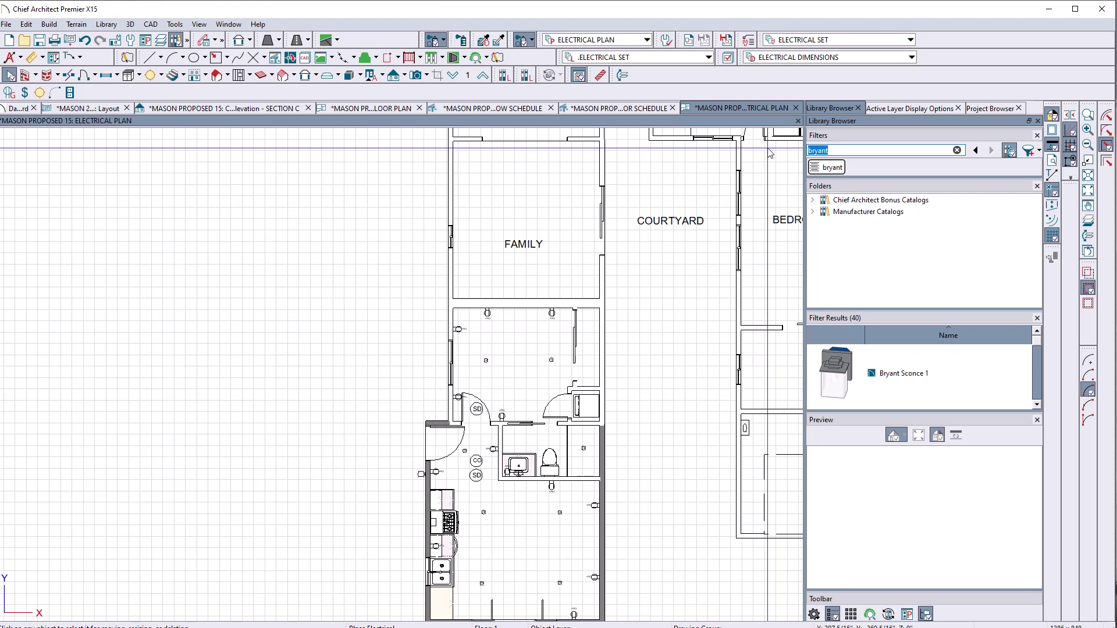
type("fan")
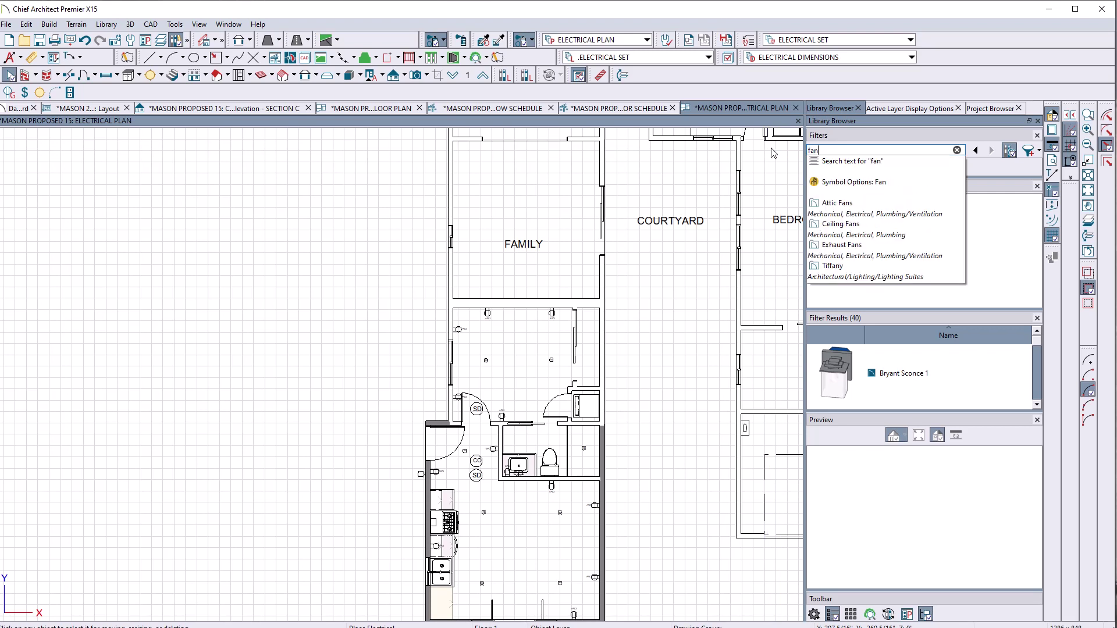
left_click(837, 248)
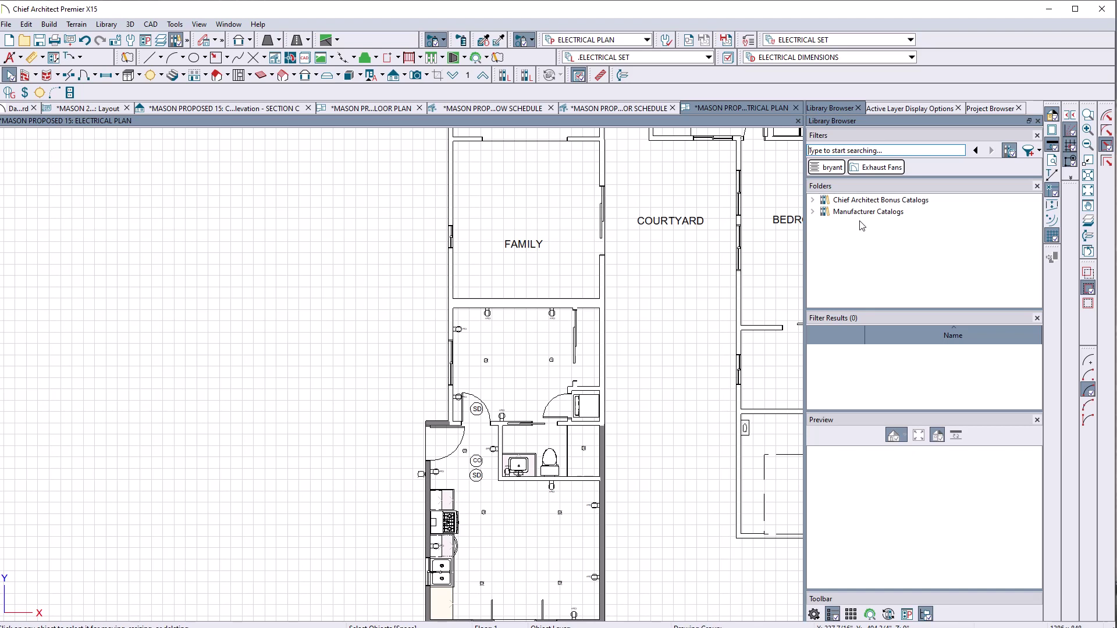
- Search fan again and apply it as the sole filter, showing 181 results
left_click(887, 150)
type("fan")
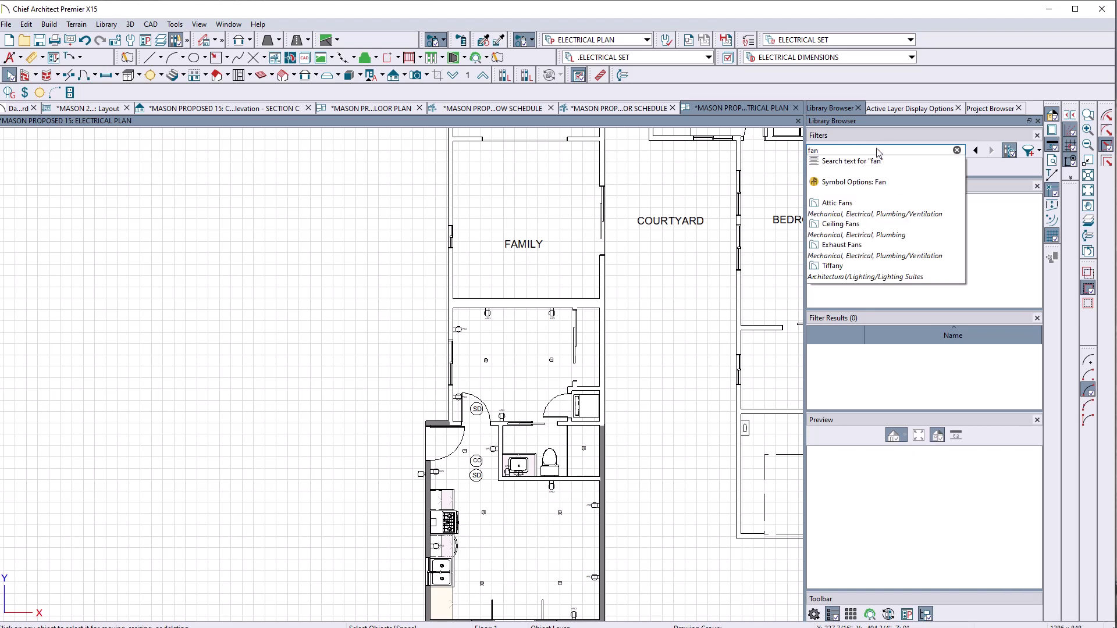
left_click(865, 161)
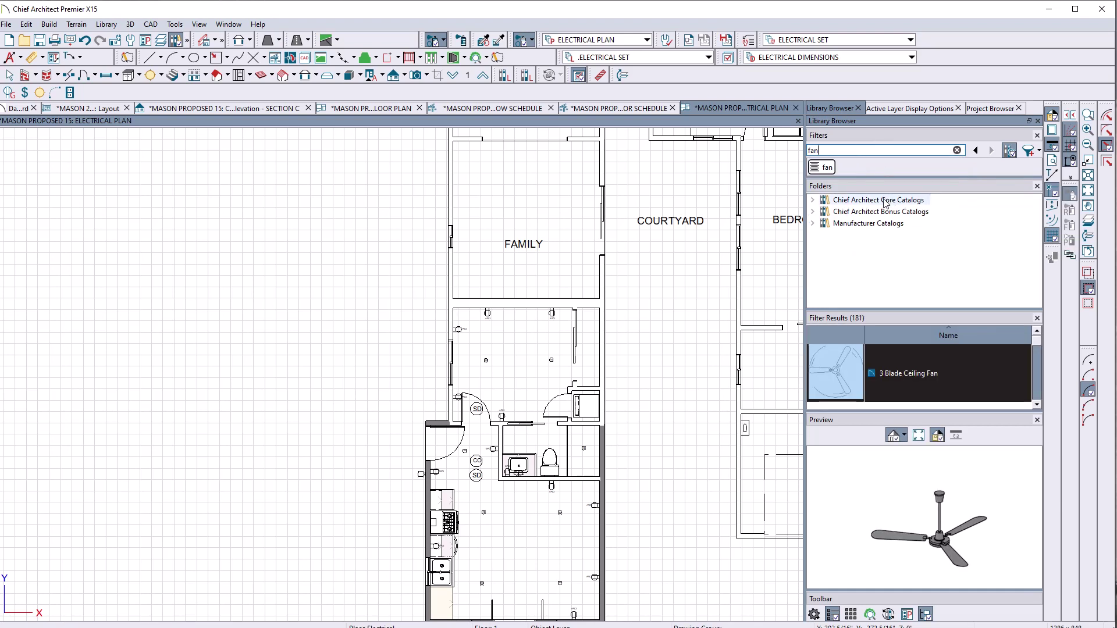
- Remove the fan filter chip and run a plain text search for fan
left_click(827, 167)
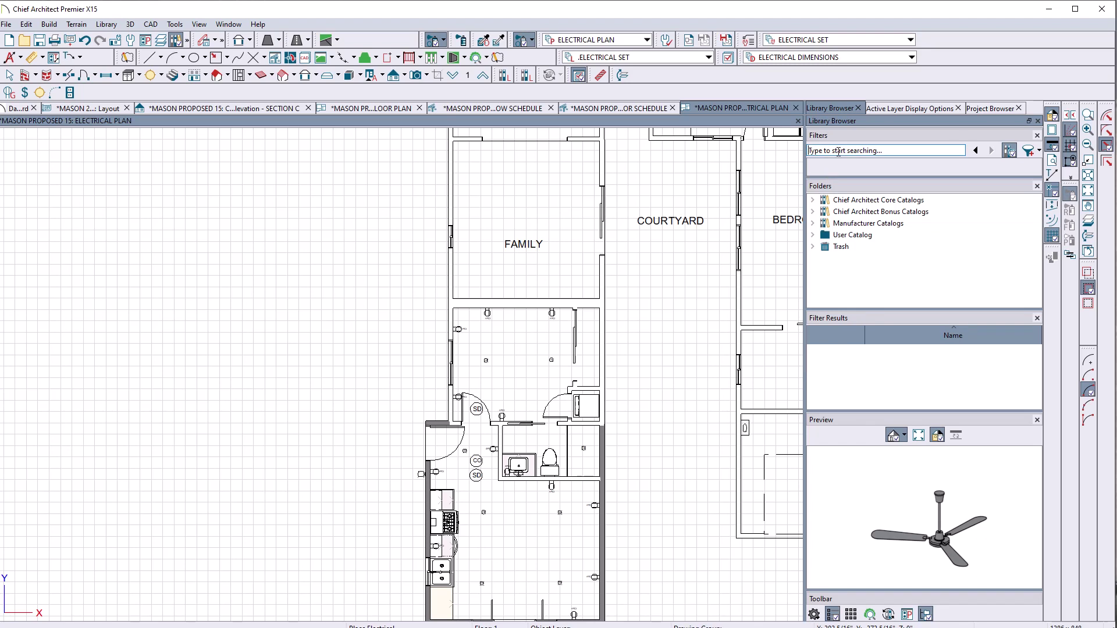
left_click(831, 150)
type("fan")
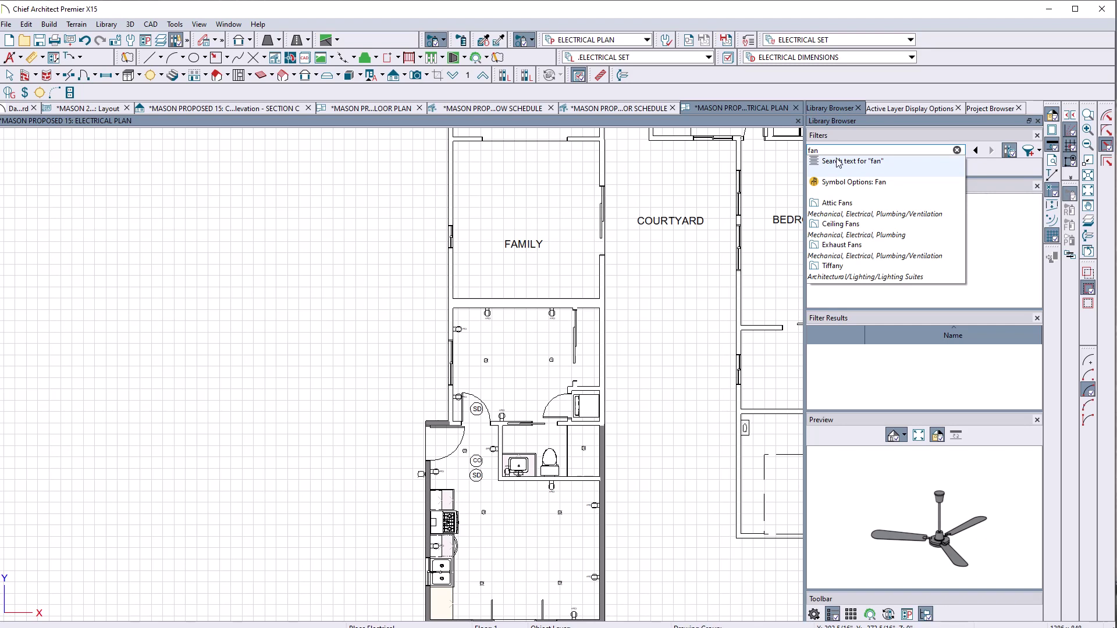
left_click(838, 162)
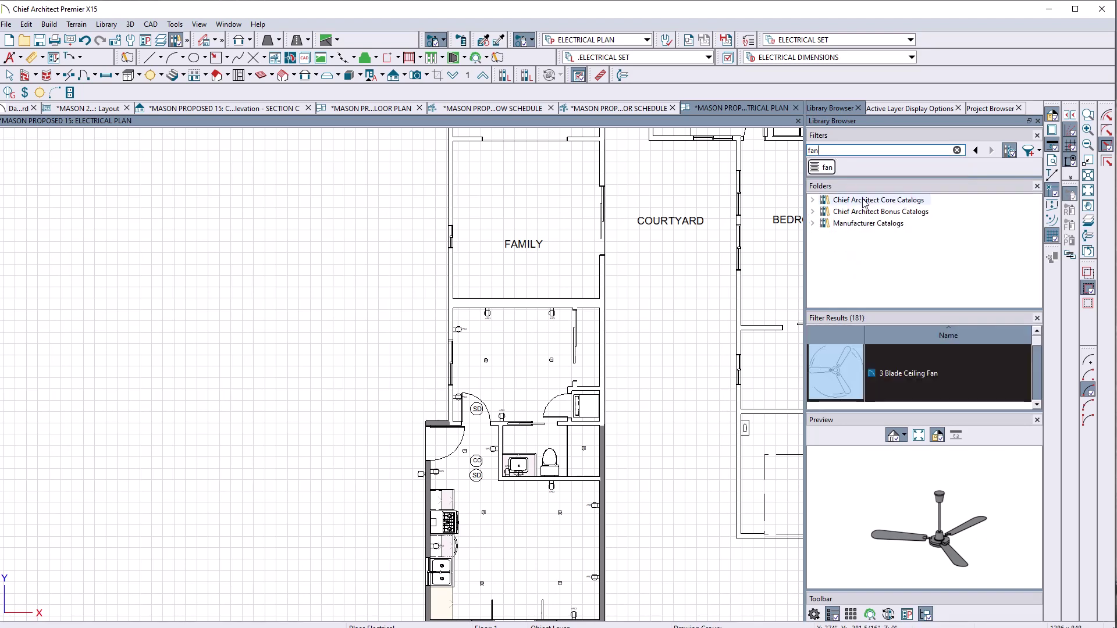
- Browse the 181 fan results, then retype fan in the search box to show suggestions
scroll(879, 515, "down", 2)
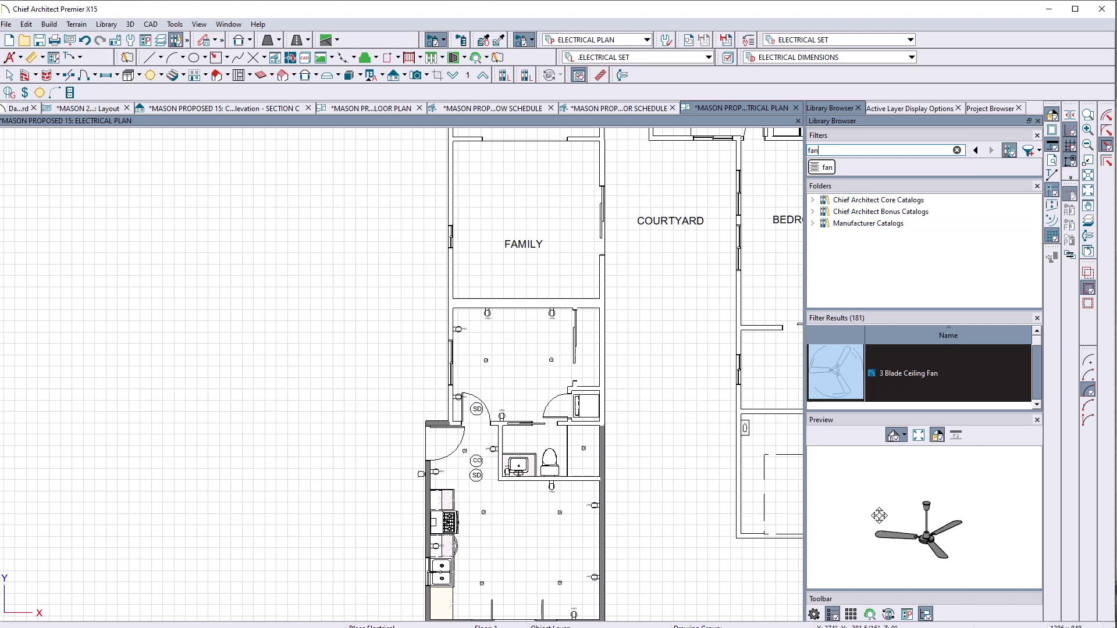
scroll(879, 515, "up", 2)
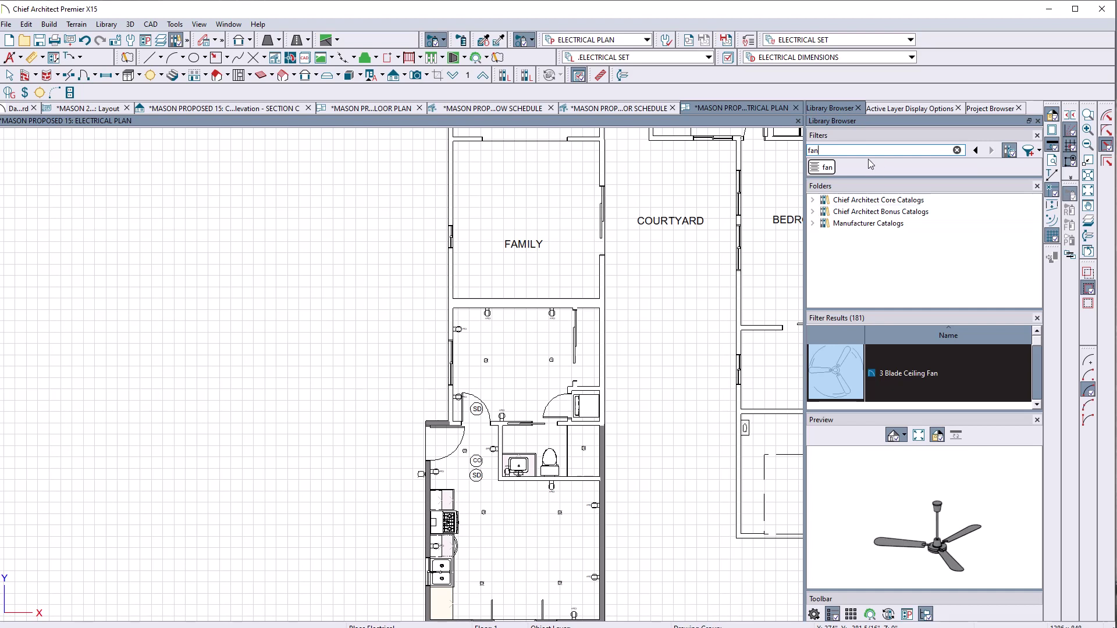
double_click(836, 150)
type("fan")
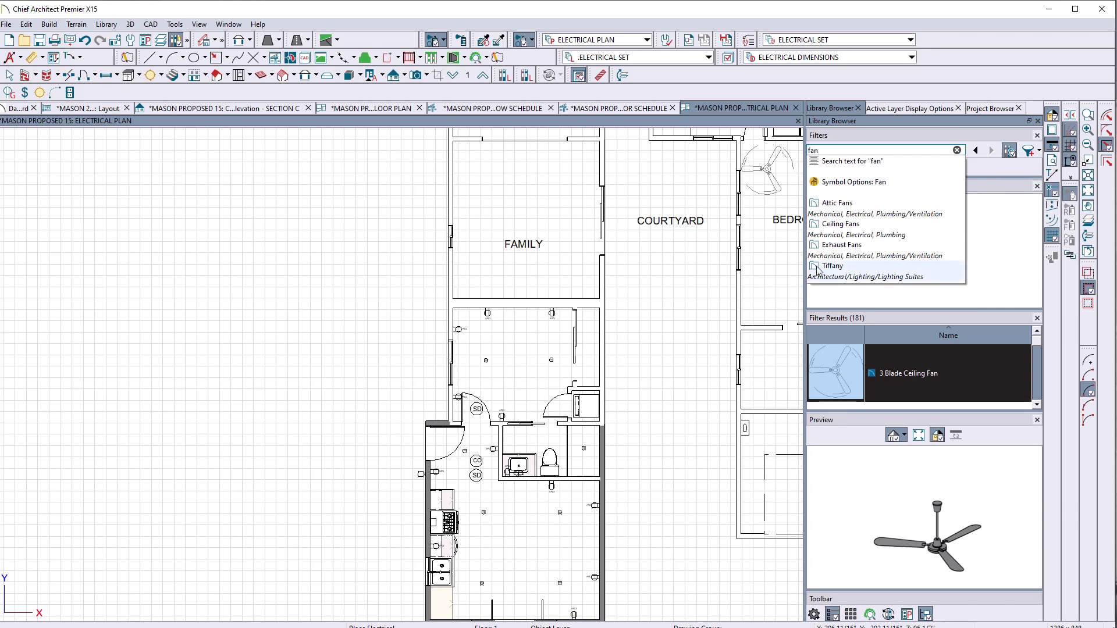
- Narrow the fan results to Exhaust Fans, giving 5 items including Exhaust (wall mounted)
left_click(847, 249)
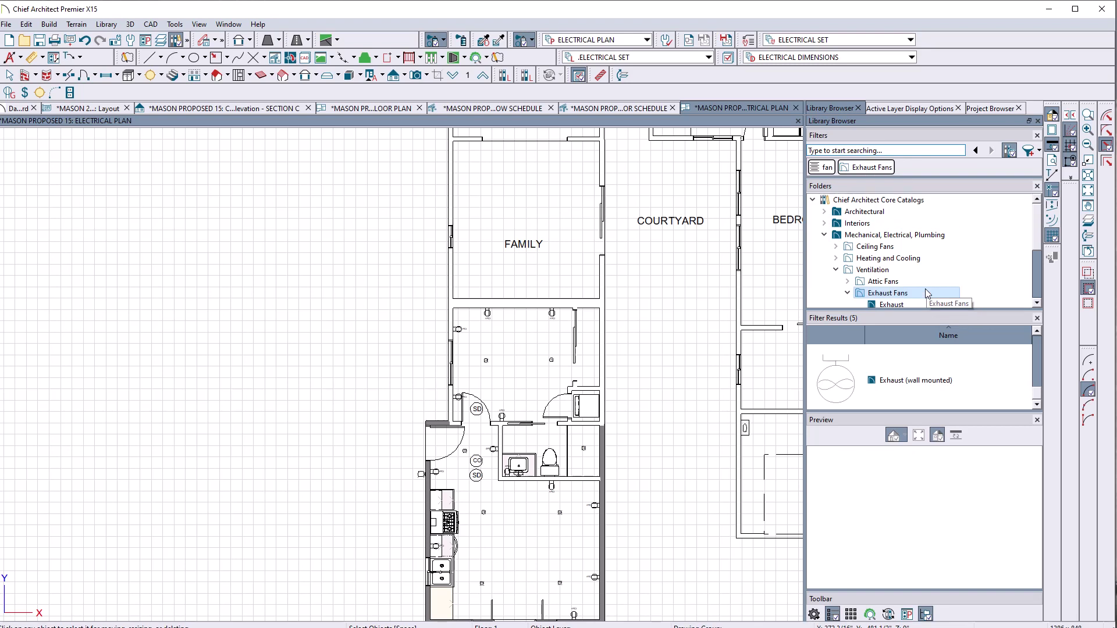
scroll(926, 294, "down", 3)
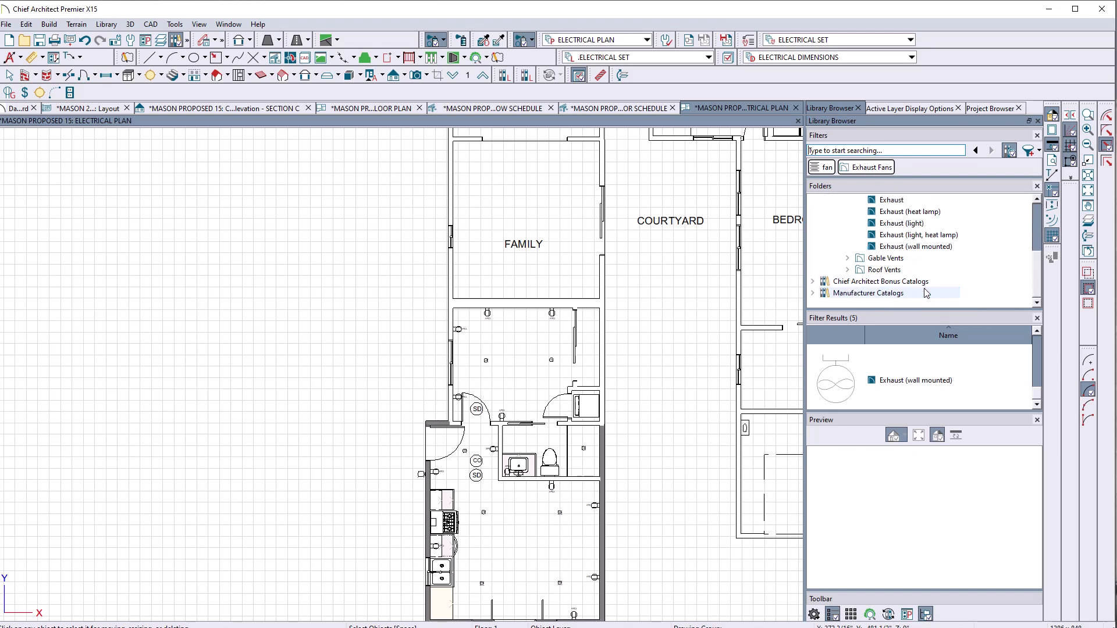
scroll(927, 285, "up", 2)
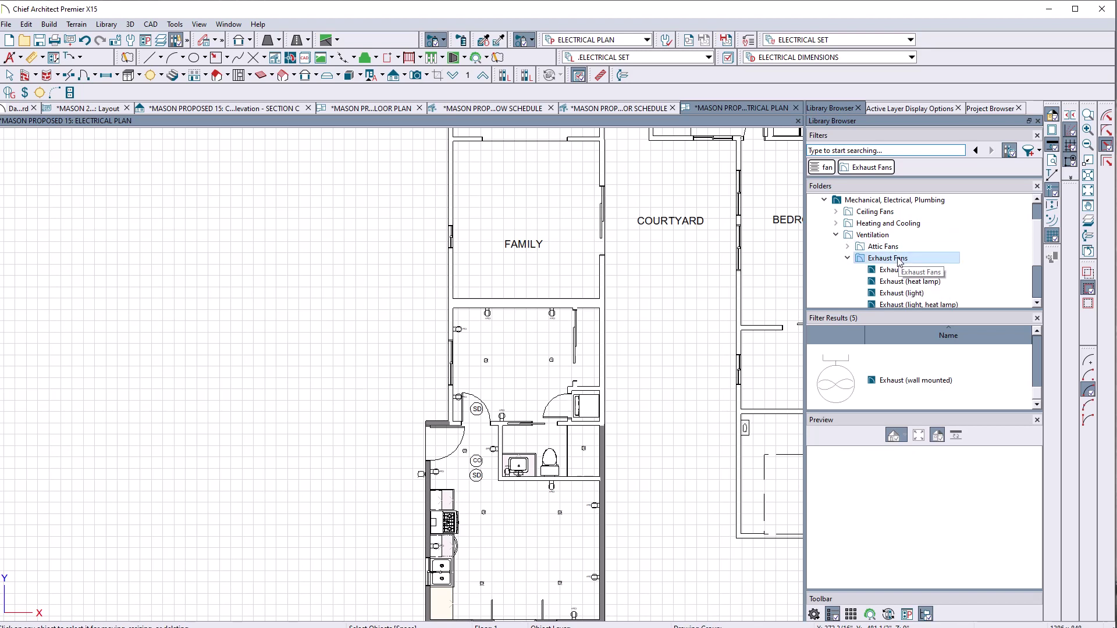
left_click(808, 150)
- Search bryant and add the Bryant Sconce suggestion as a filter alongside fan
type("bry")
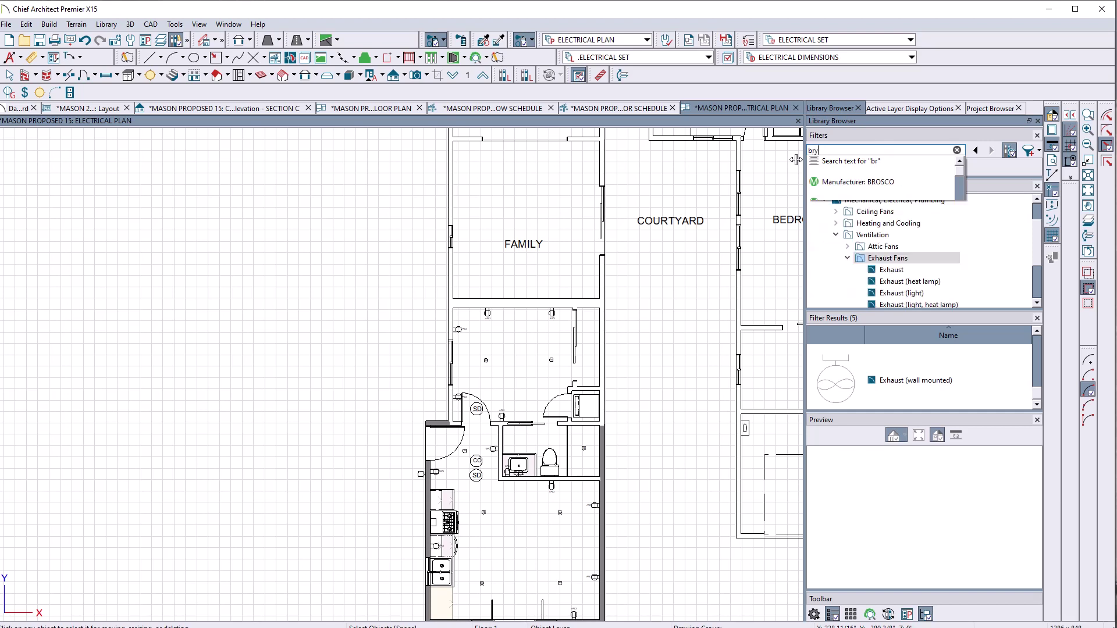
type("antr")
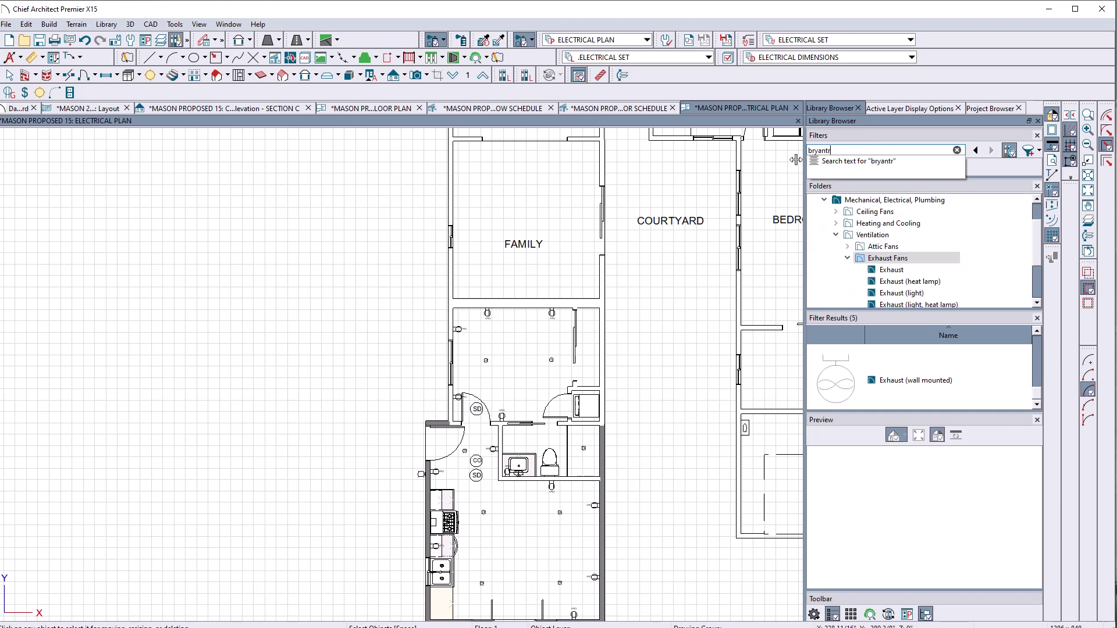
key("BackSpace")
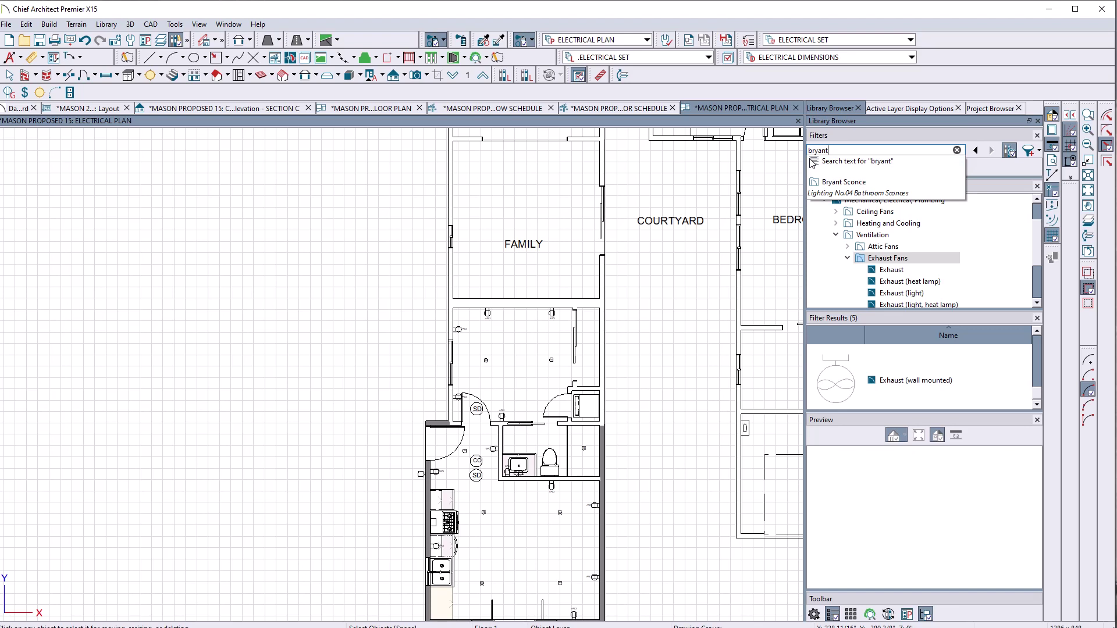
left_click(854, 183)
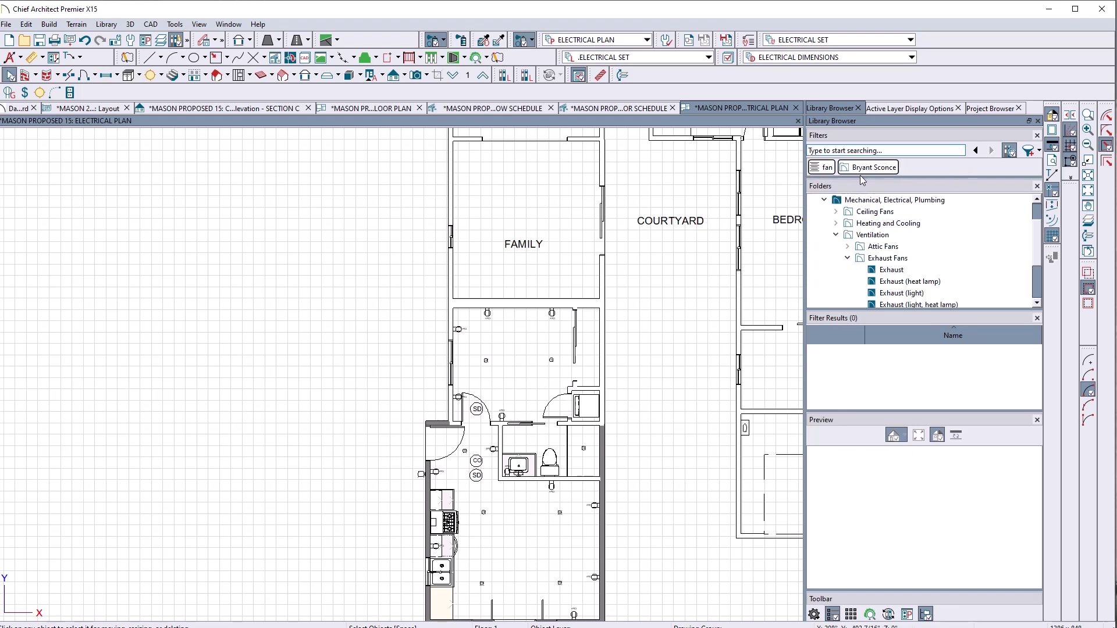
mouse_move(872, 168)
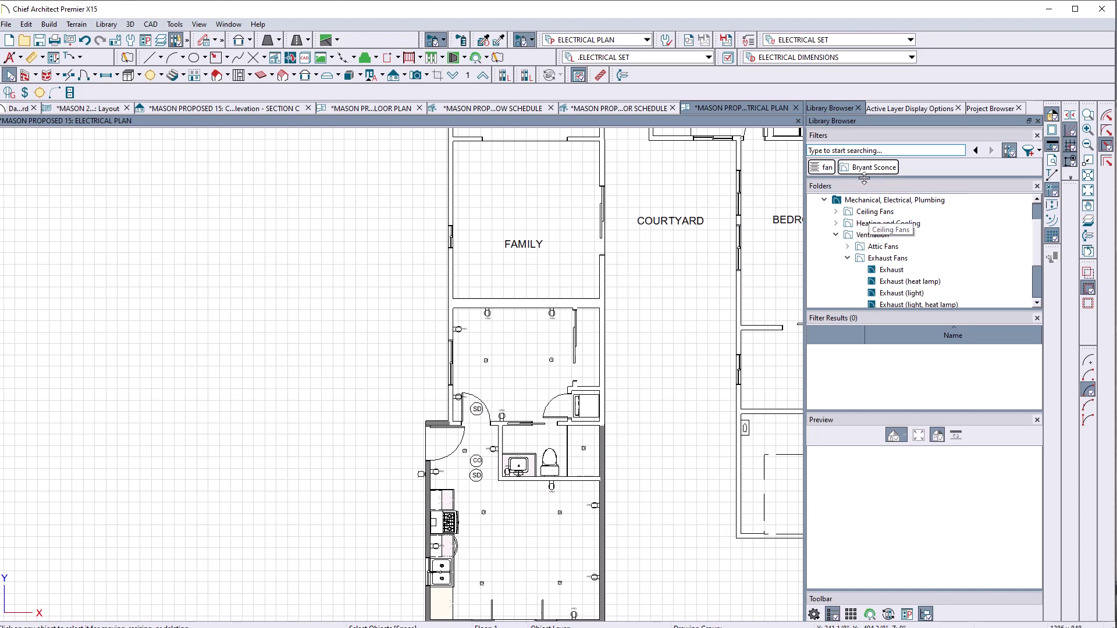
scroll(896, 257, "down", 2)
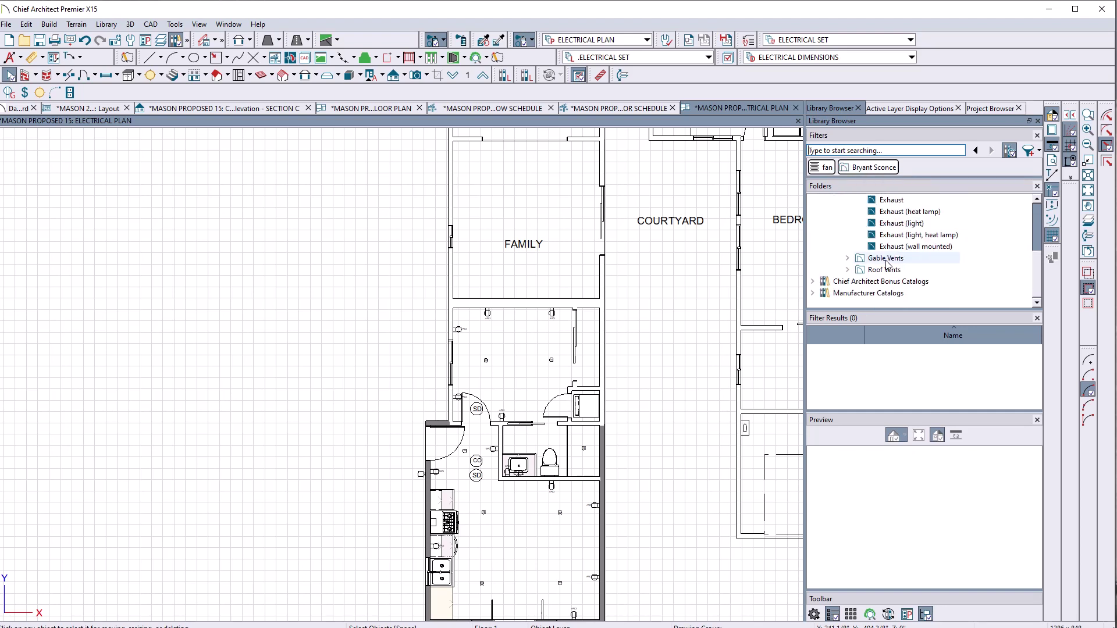
scroll(887, 264, "up", 3)
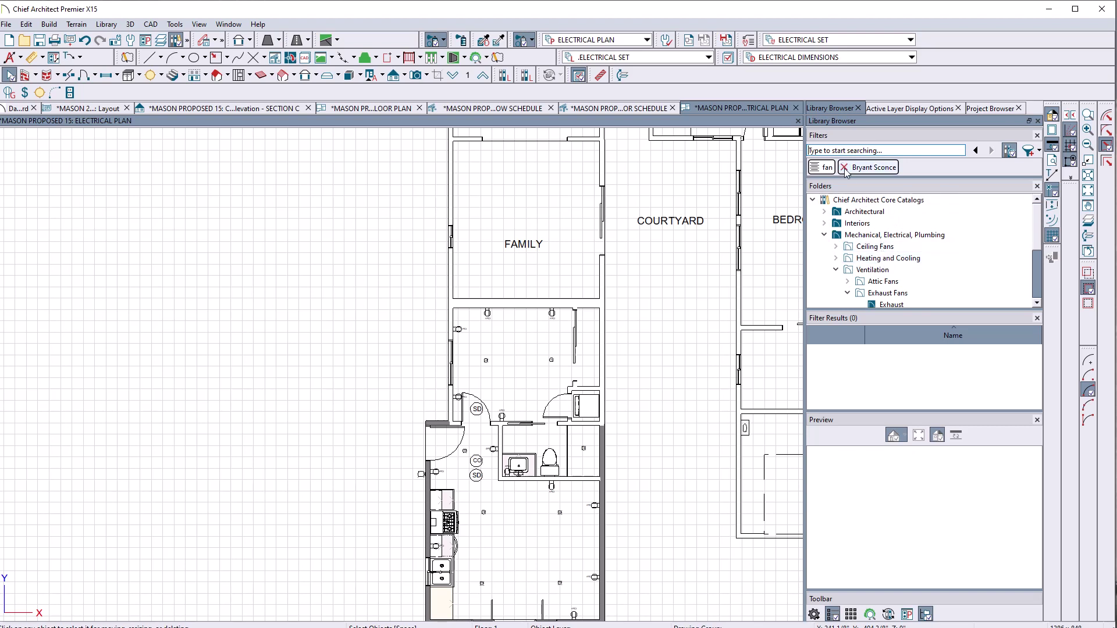
- Remove the Bryant Sconce filter and re-add it by searching bryant again
left_click(835, 169)
type("b")
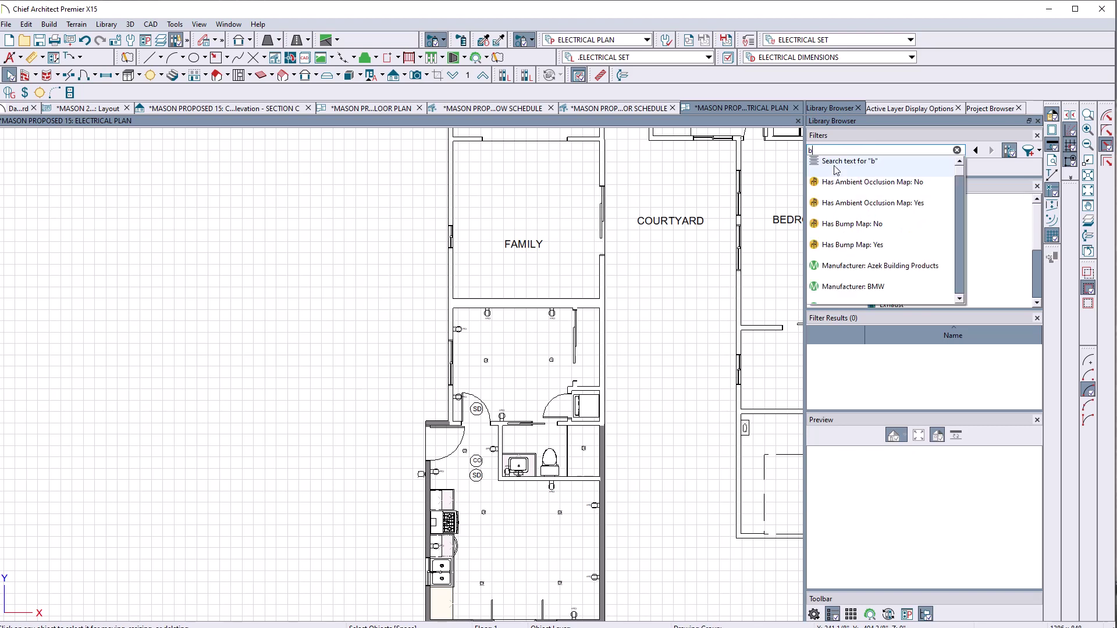
type("ryant Sconce")
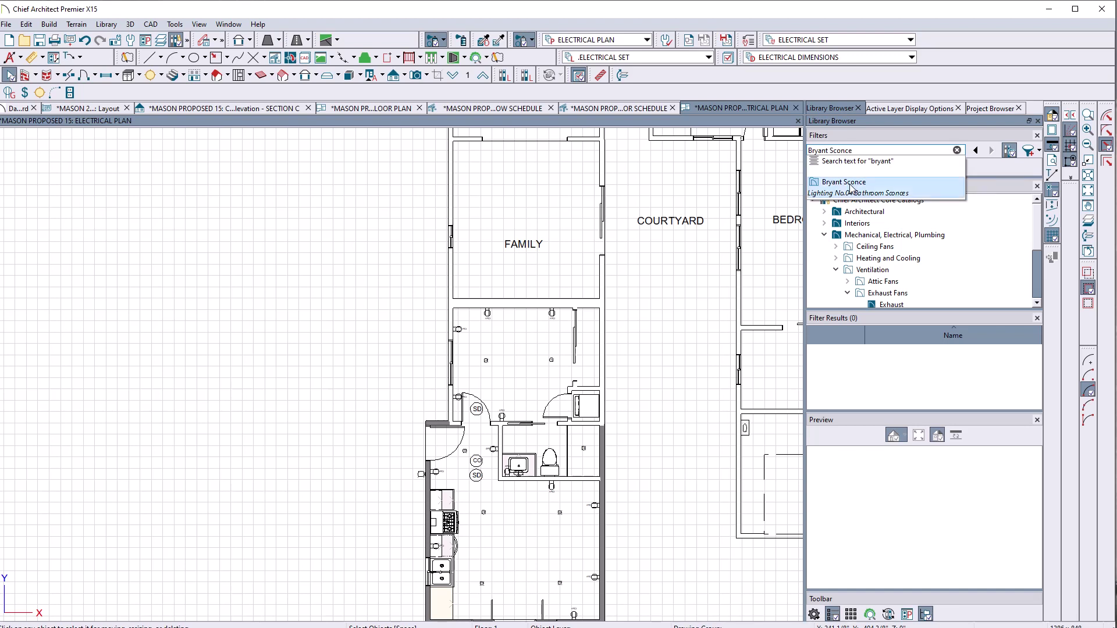
left_click(852, 185)
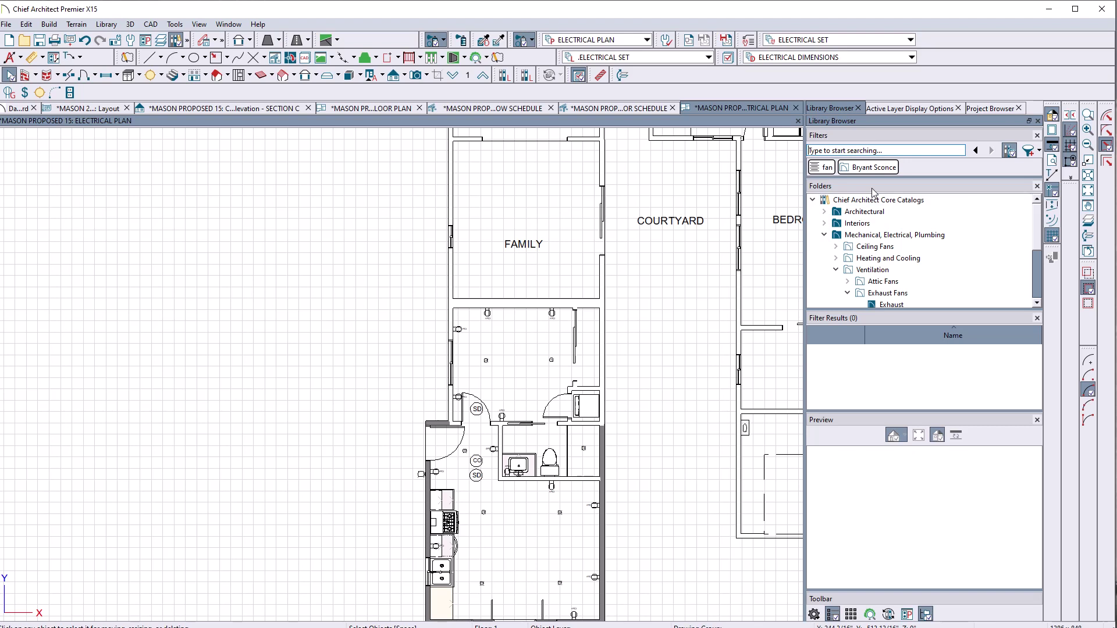
- Filter by plain text bryant, try adding Exhaust Fans, then remove it to restore 40 results
type("bryan")
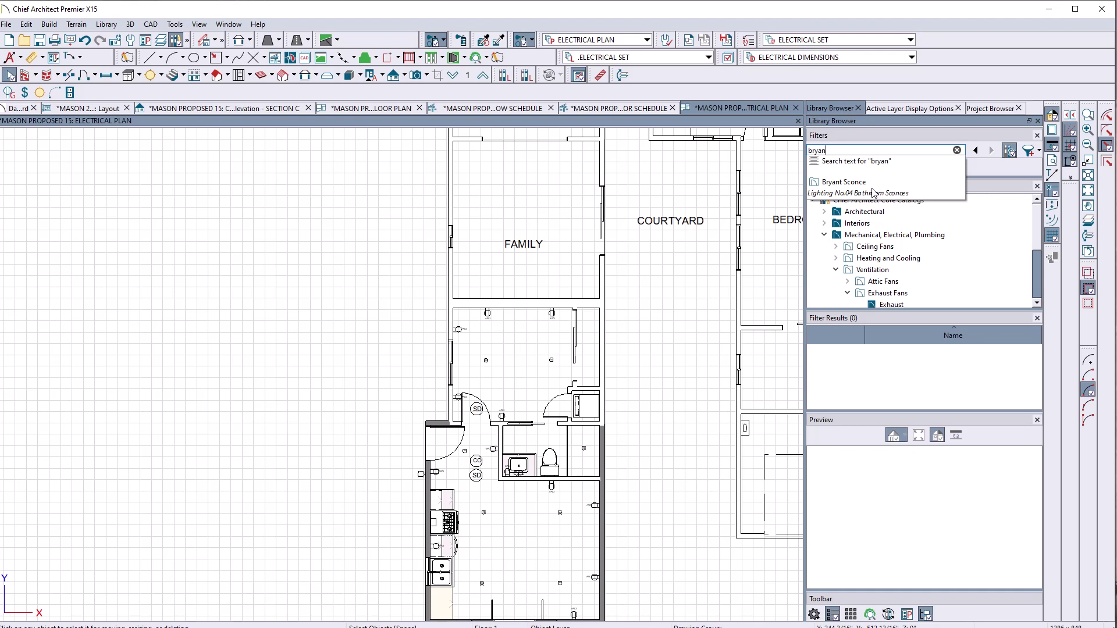
type("t")
left_click(867, 166)
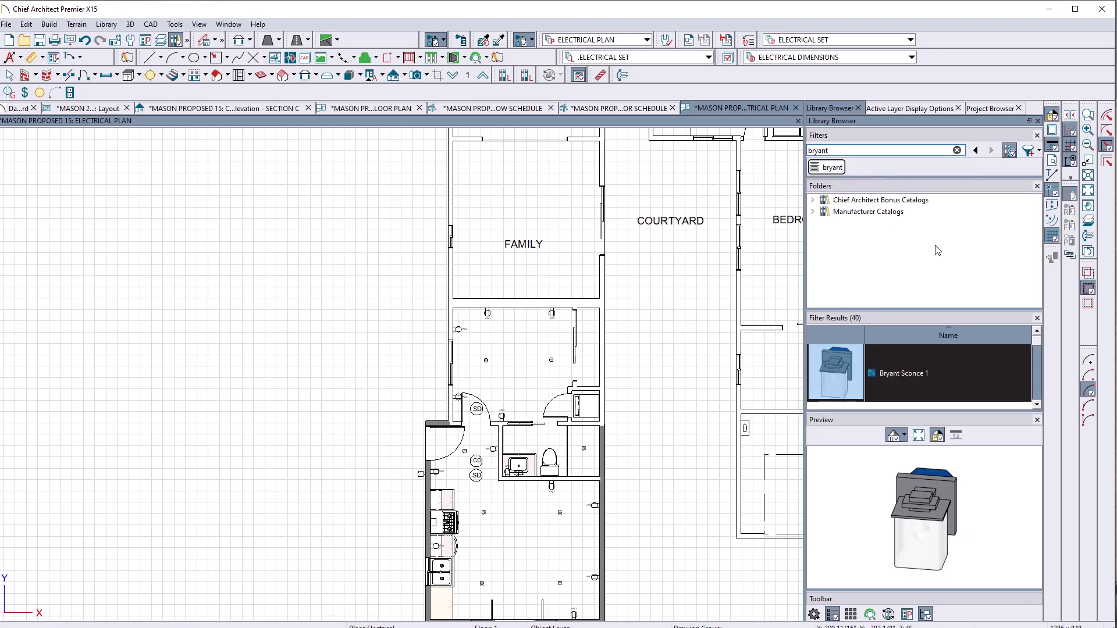
left_click(838, 151)
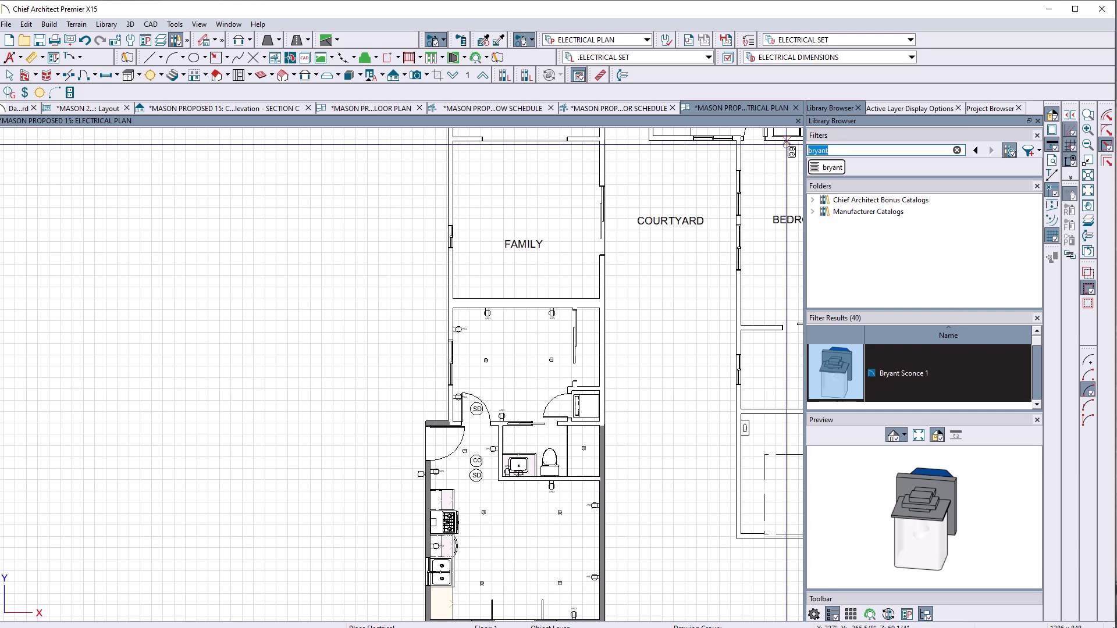
type("fan")
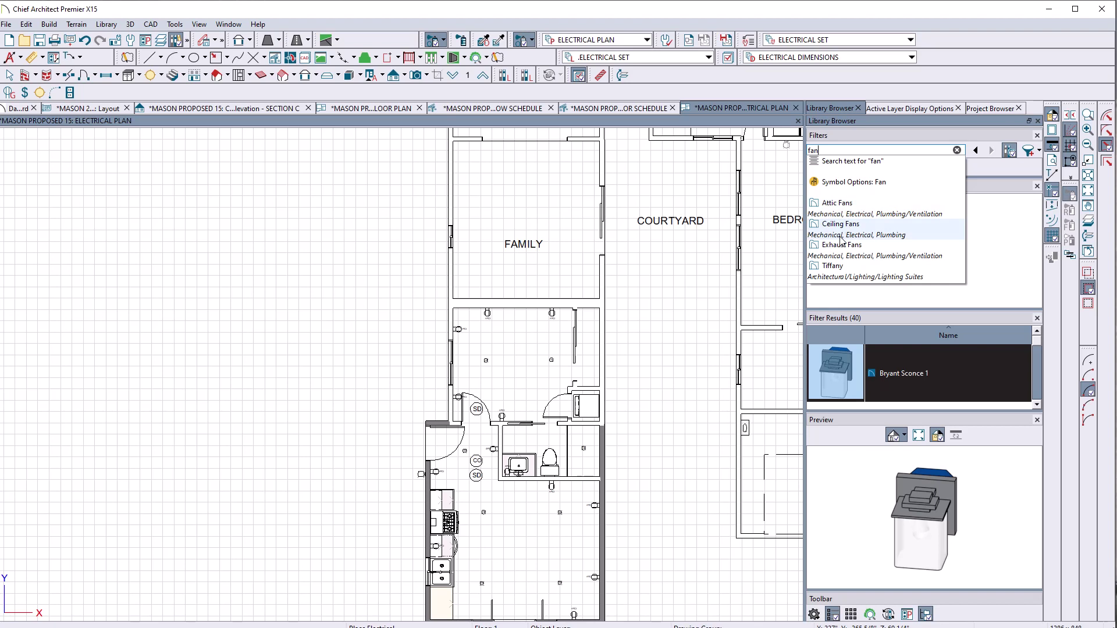
left_click(841, 245)
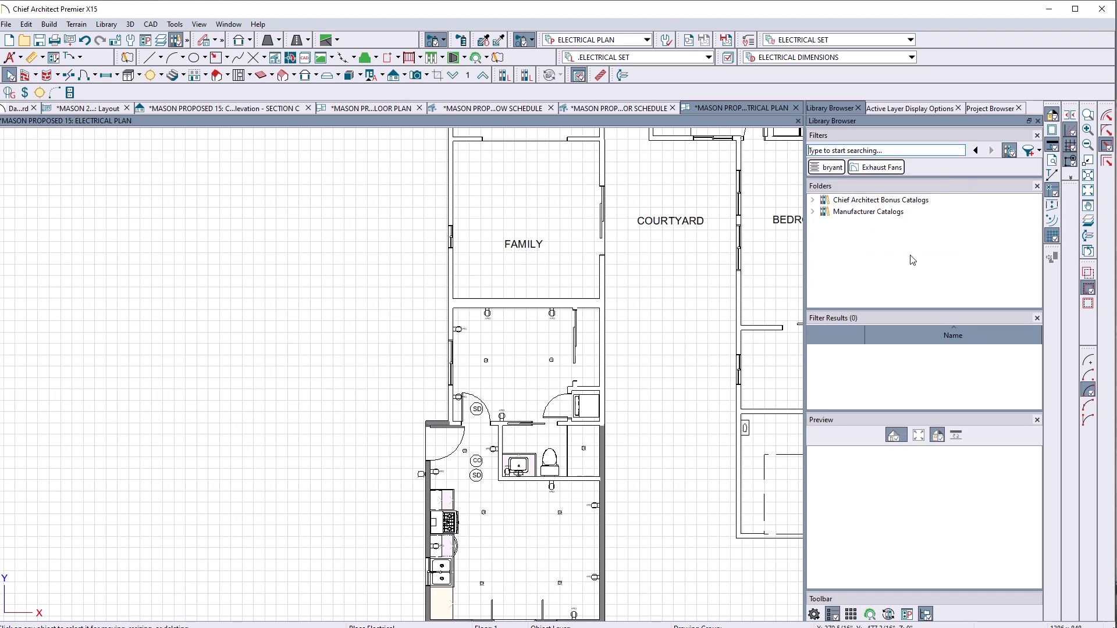
left_click(878, 168)
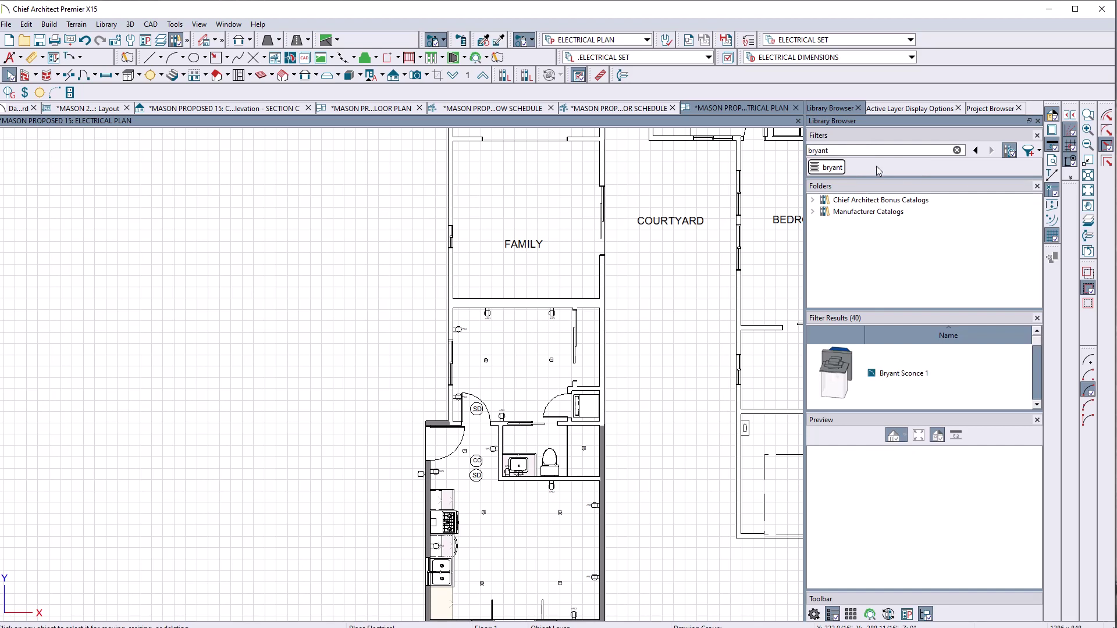